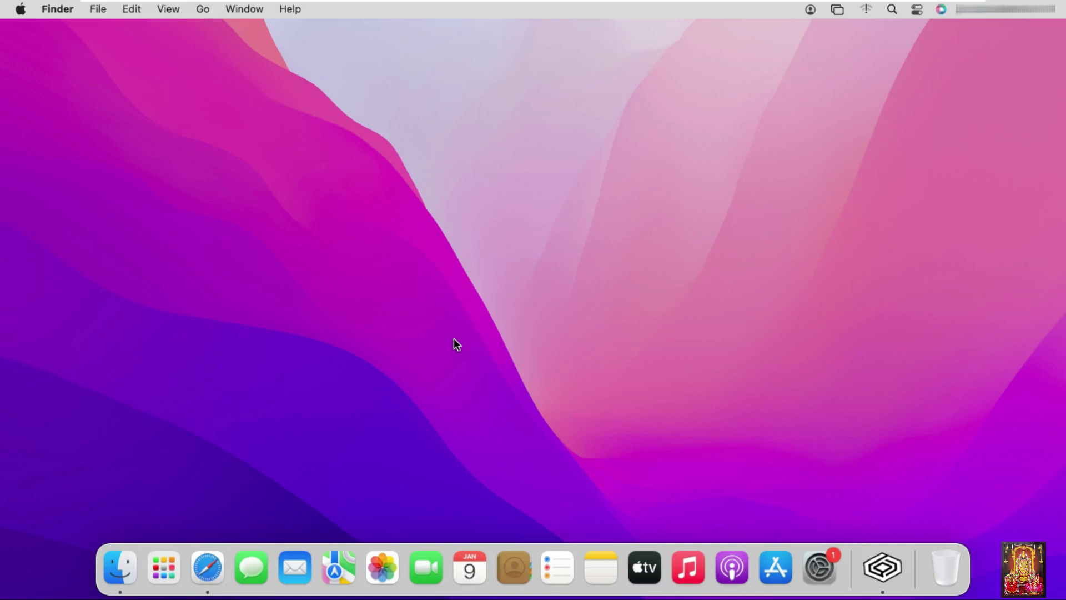
In Safari, load Google and search for 'download notepad++ for mac'.
{"action": "left_click", "coordinate": [211, 566]}
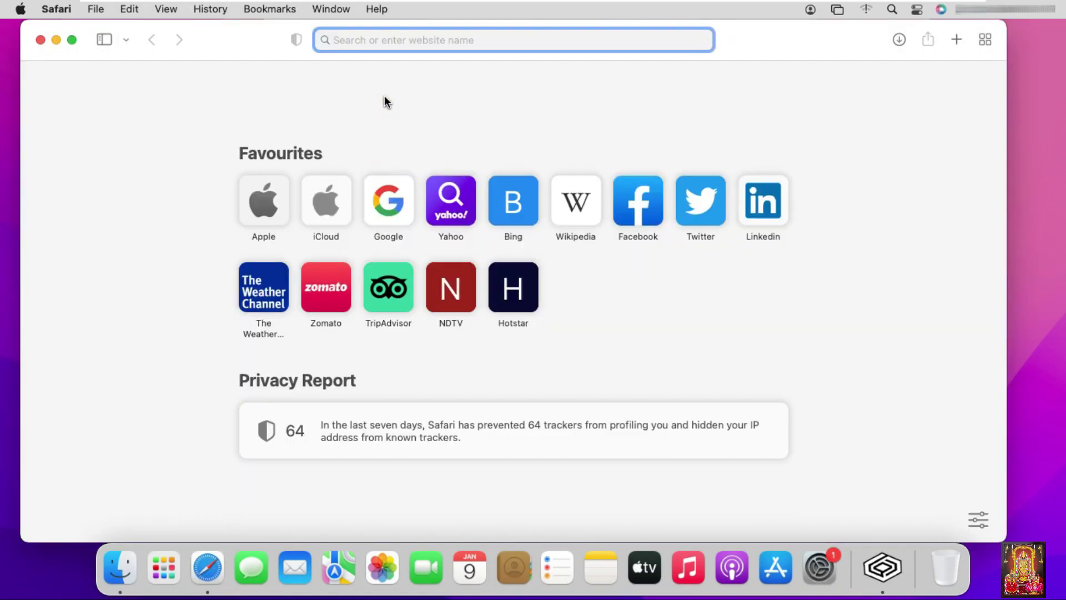
{"action": "type", "text": "google.com"}
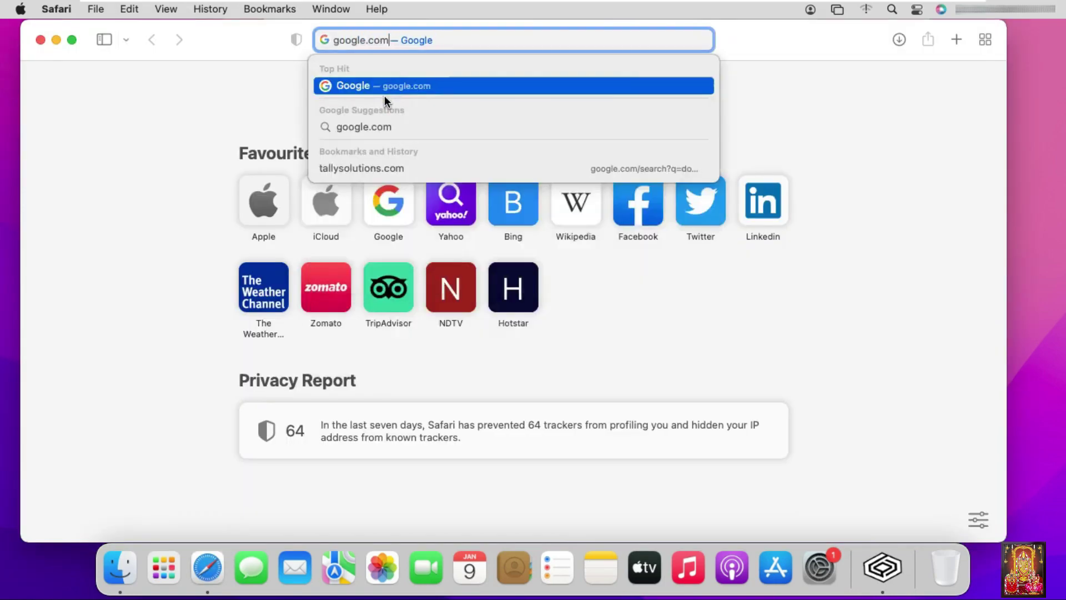
{"action": "key", "text": "Return"}
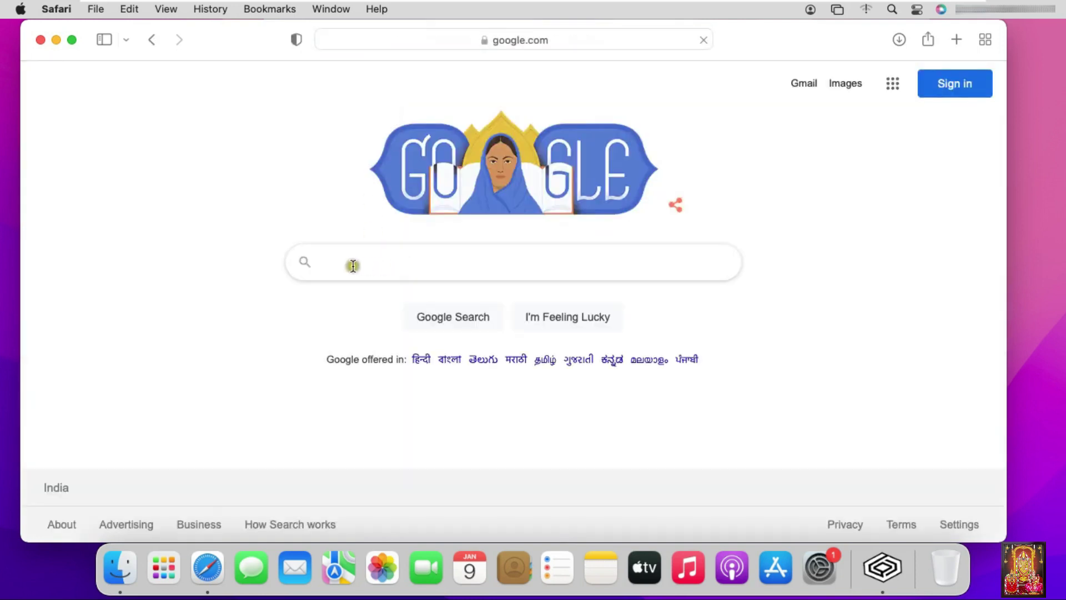
{"action": "type", "text": "donw"}
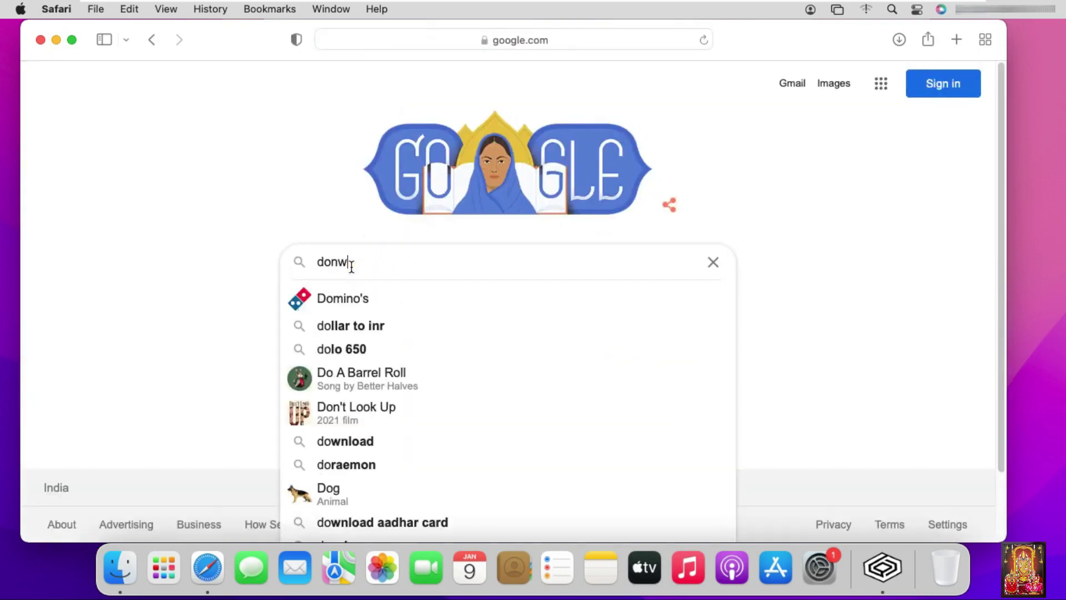
{"action": "type", "text": "load notepad"}
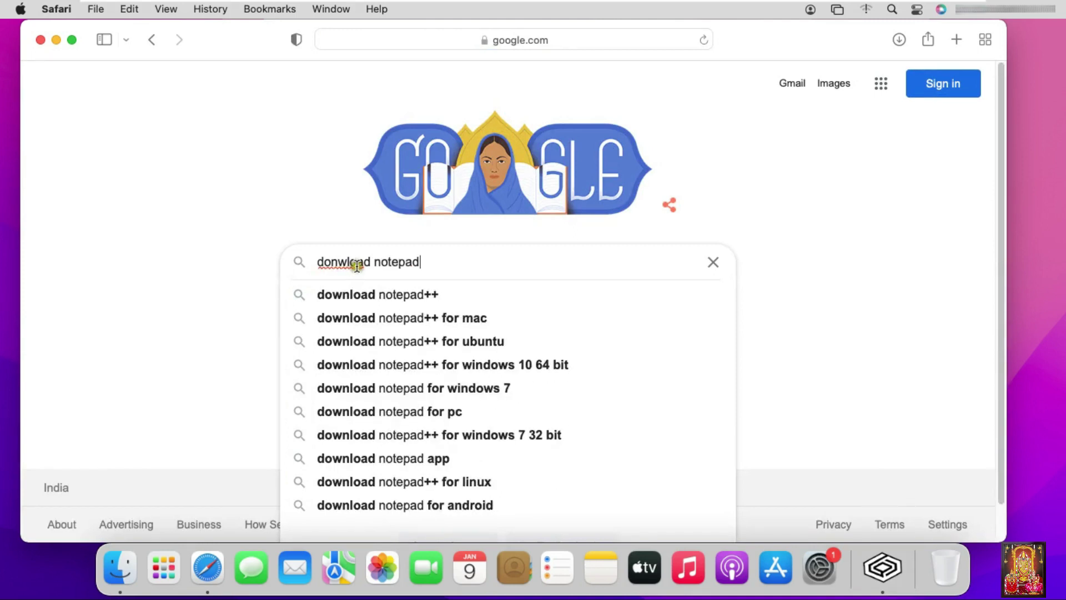
{"action": "left_click", "coordinate": [382, 307]}
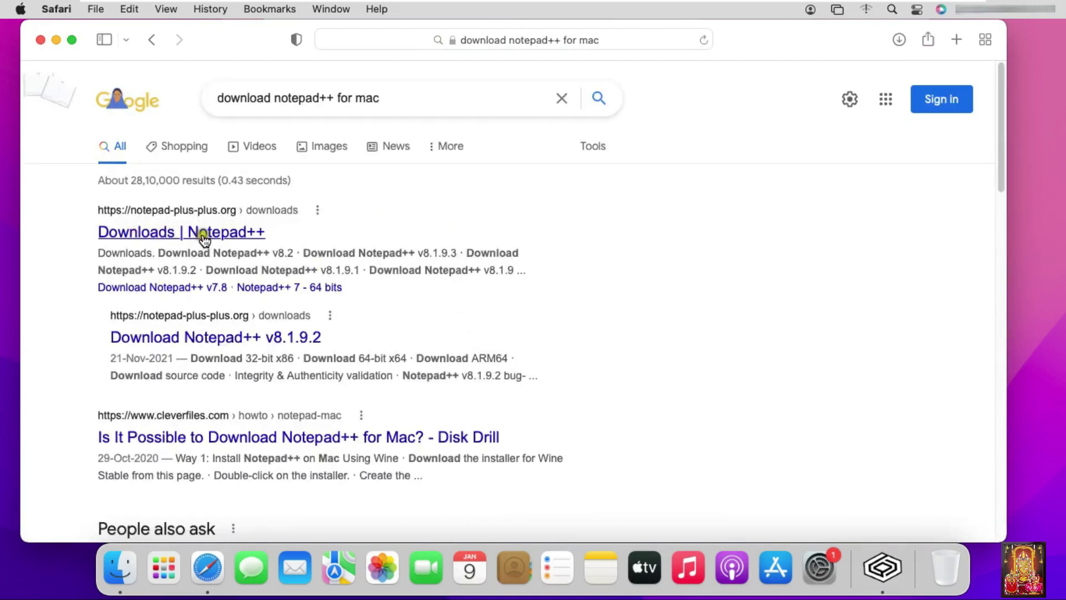
Open the Downloads | Notepad++ result, go to the v8.2 page, and scroll to the installer links.
{"action": "left_click", "coordinate": [205, 238]}
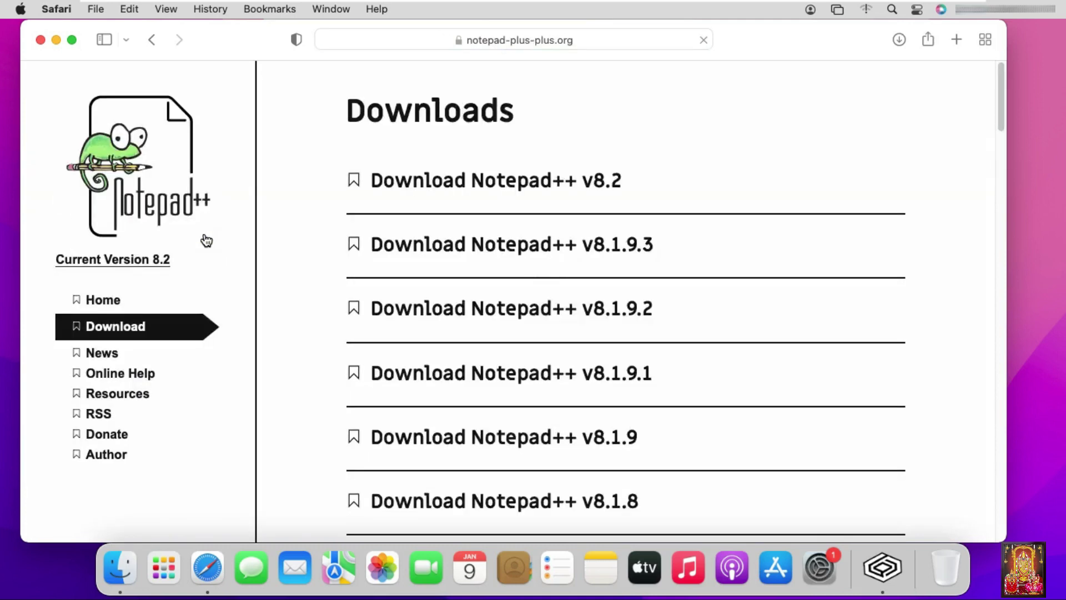
{"action": "left_click", "coordinate": [266, 234]}
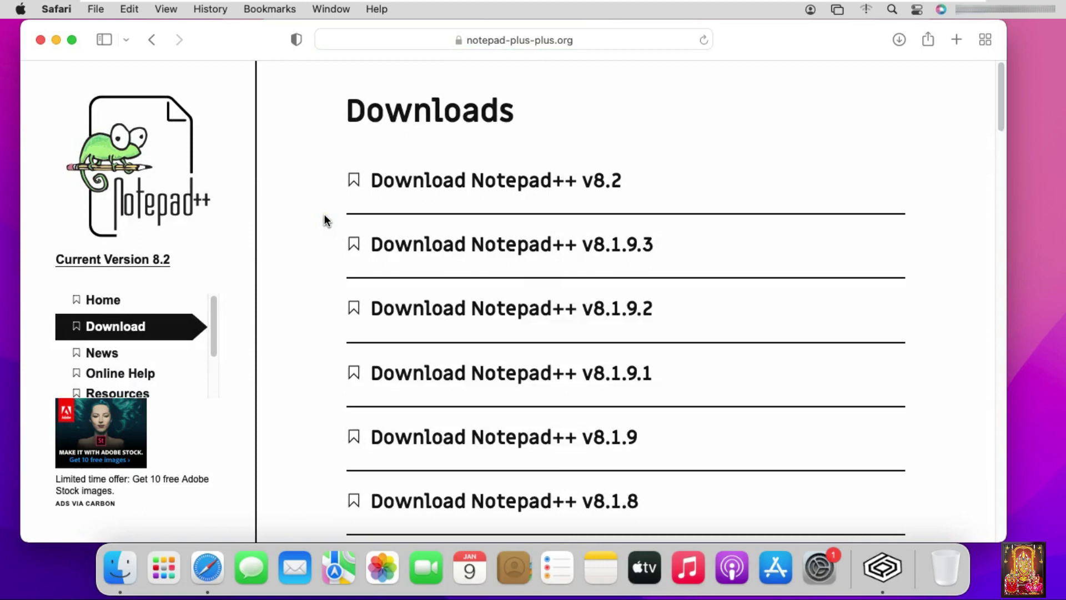
{"action": "left_click", "coordinate": [420, 182]}
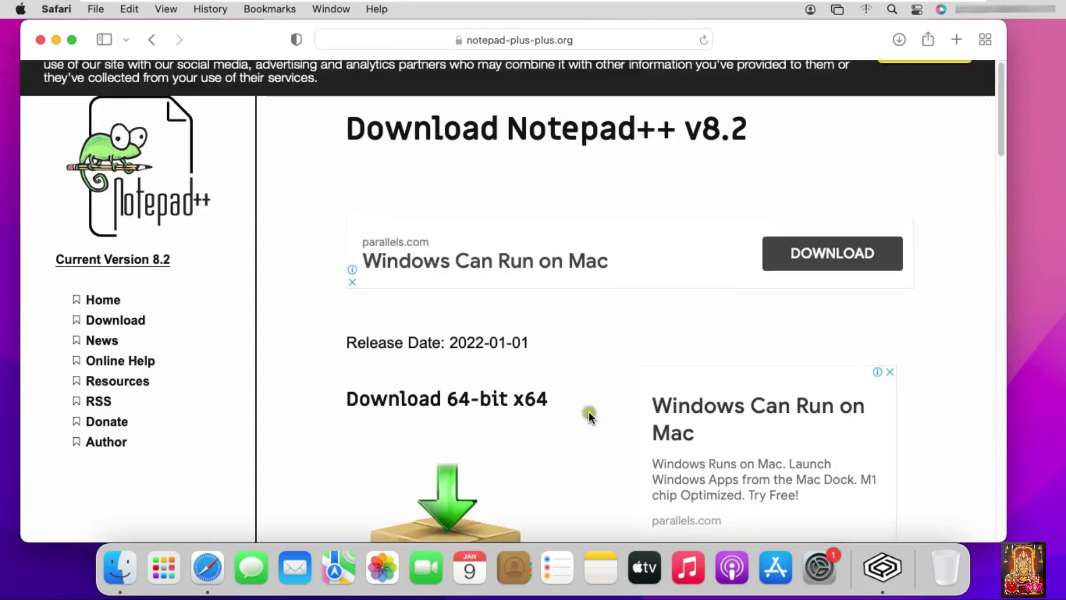
{"action": "scroll", "coordinate": [521, 418], "scroll_direction": "down", "scroll_amount": 3}
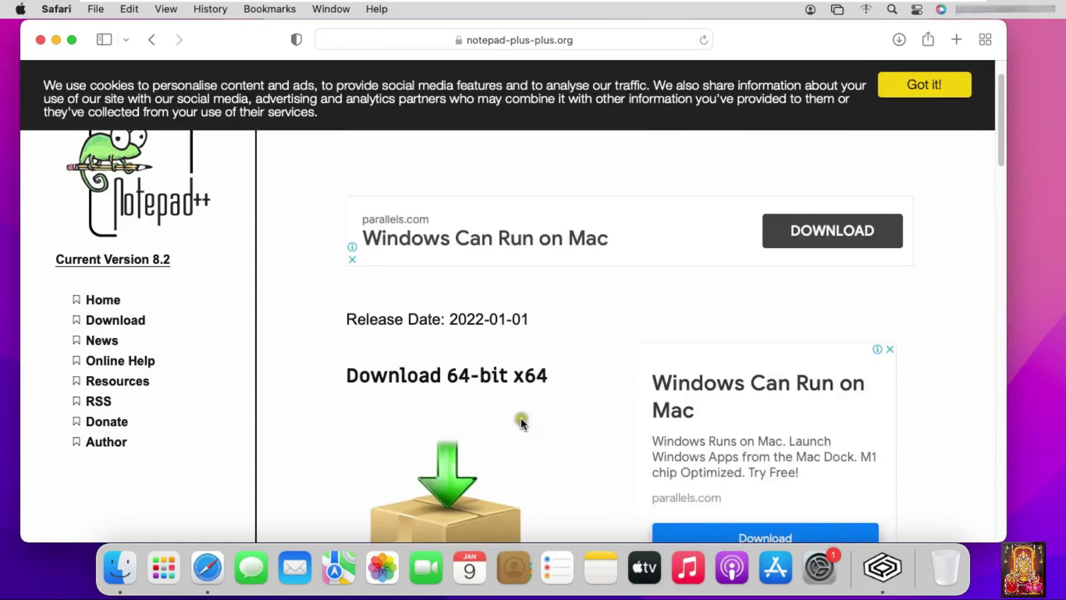
{"action": "scroll", "coordinate": [522, 422], "scroll_direction": "down", "scroll_amount": 5}
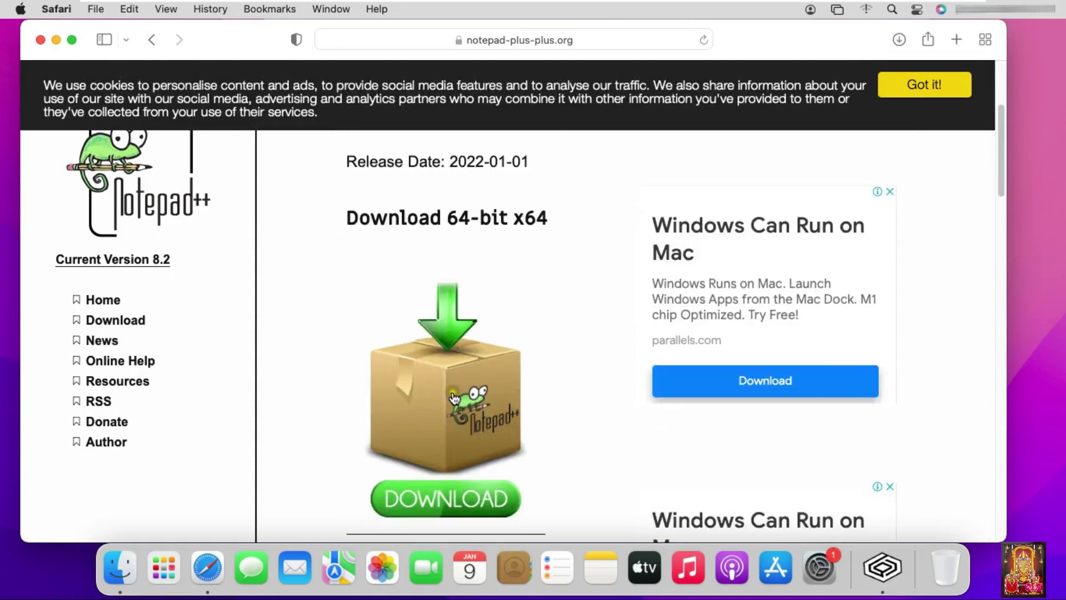
{"action": "scroll", "coordinate": [454, 397], "scroll_direction": "down", "scroll_amount": 7}
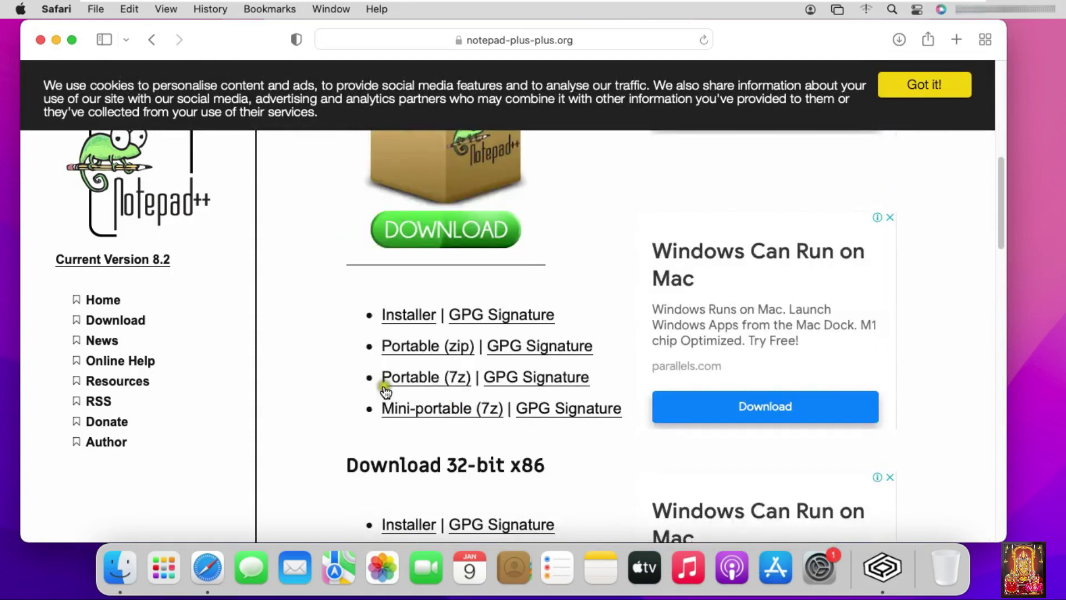
{"action": "scroll", "coordinate": [336, 310], "scroll_direction": "down", "scroll_amount": 2}
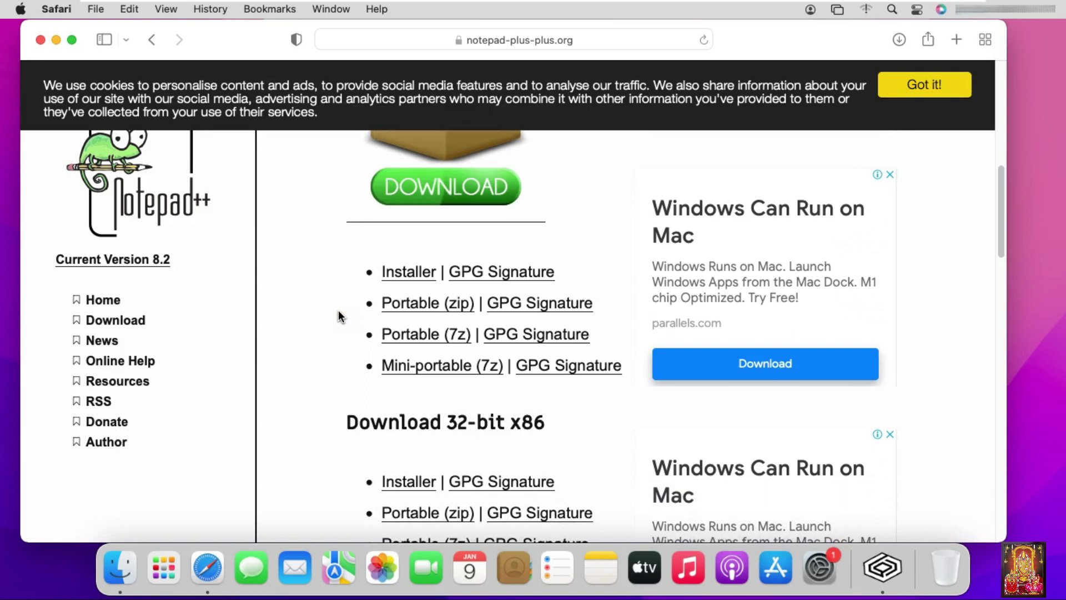
{"action": "scroll", "coordinate": [338, 309], "scroll_direction": "down", "scroll_amount": 1}
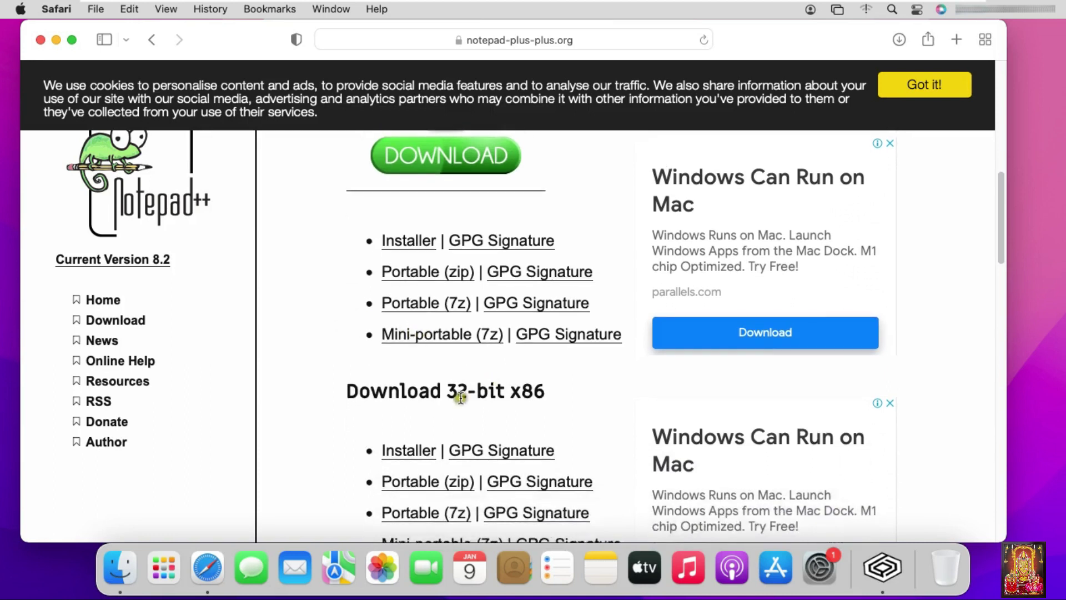
{"action": "scroll", "coordinate": [513, 411], "scroll_direction": "down", "scroll_amount": 1}
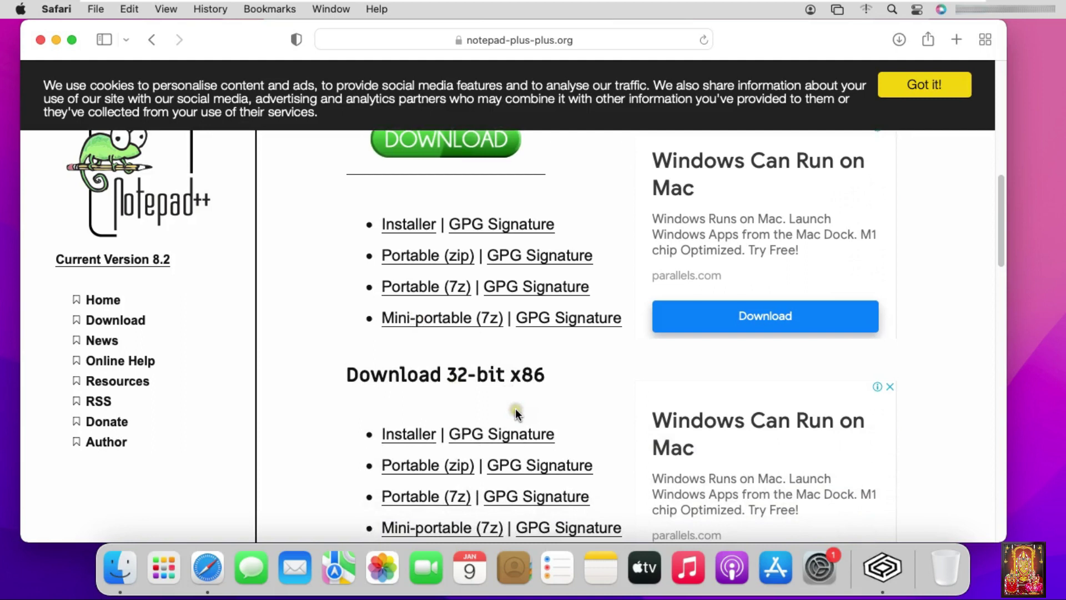
{"action": "scroll", "coordinate": [515, 410], "scroll_direction": "down", "scroll_amount": 1}
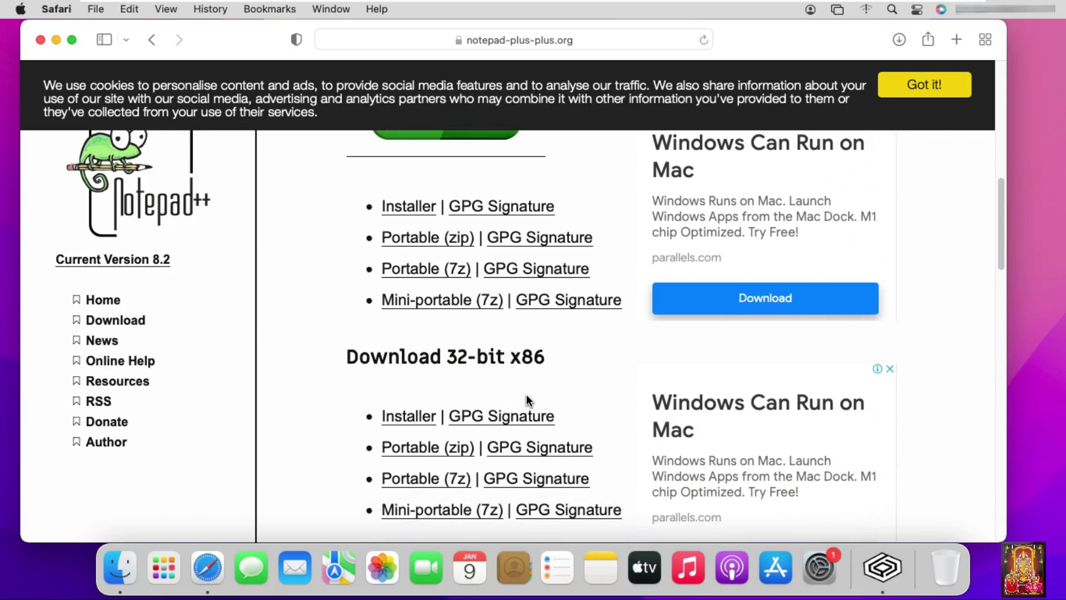
Download the 32-bit x86 installer npp.8.2.Installer.exe, allowing downloads from the site.
{"action": "left_click", "coordinate": [412, 419]}
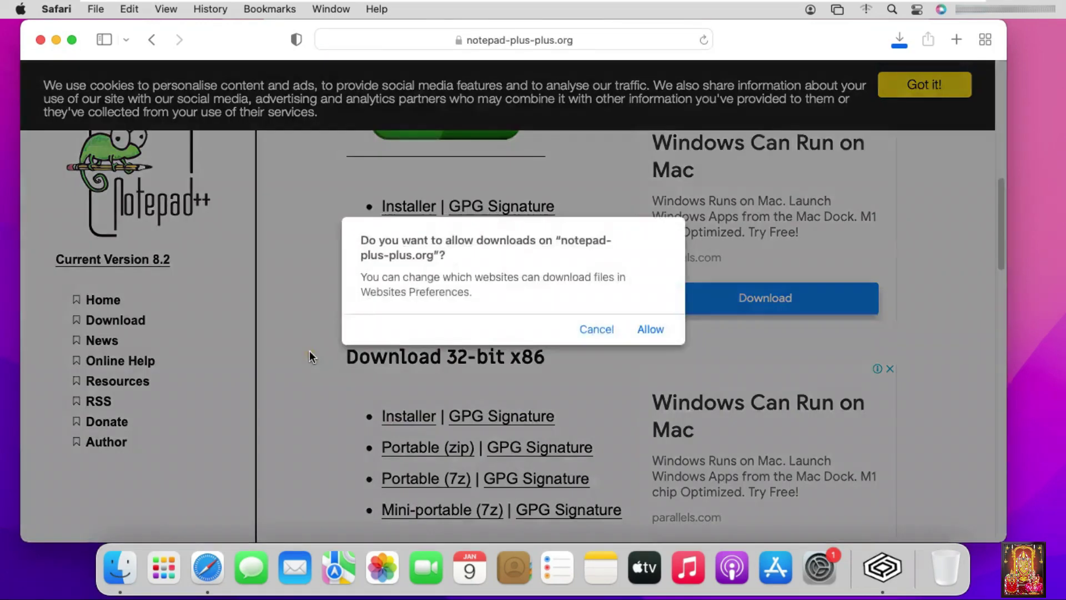
{"action": "left_click", "coordinate": [636, 332]}
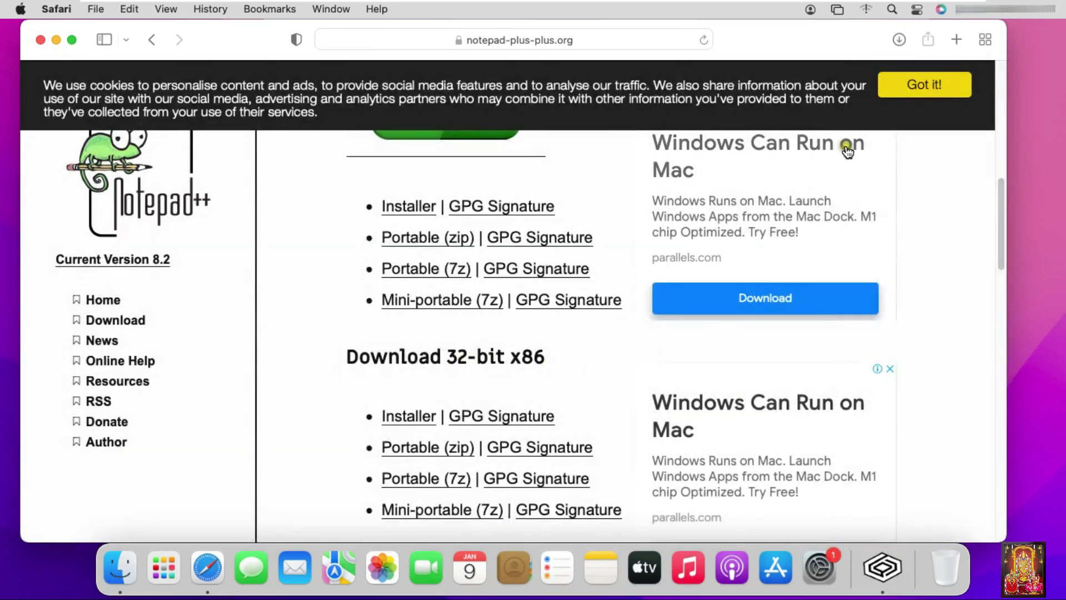
{"action": "left_click", "coordinate": [900, 39]}
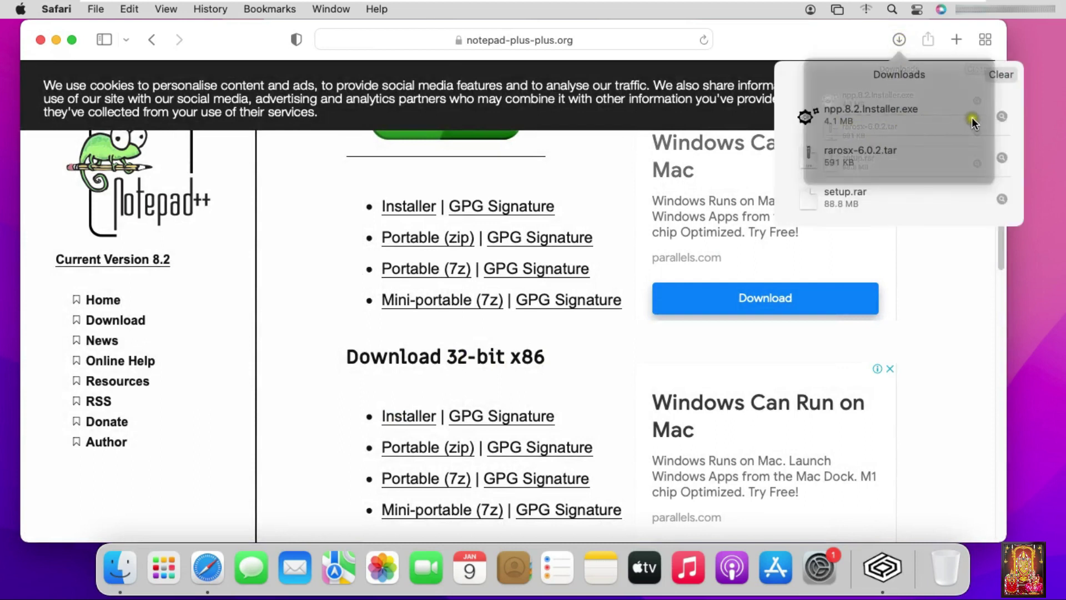
{"action": "left_click", "coordinate": [40, 40]}
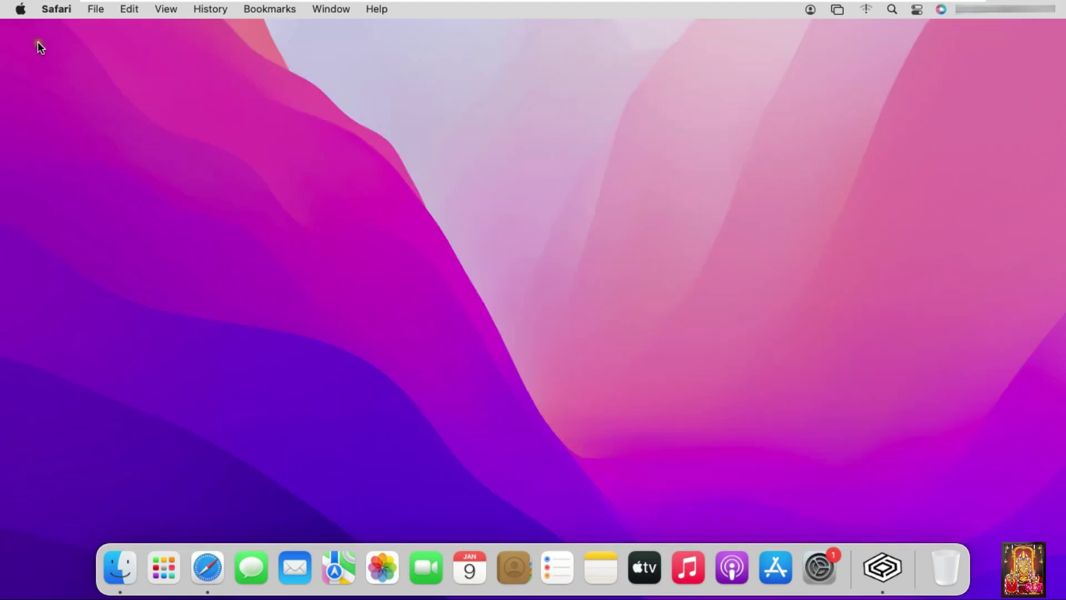
{"action": "left_click", "coordinate": [117, 567]}
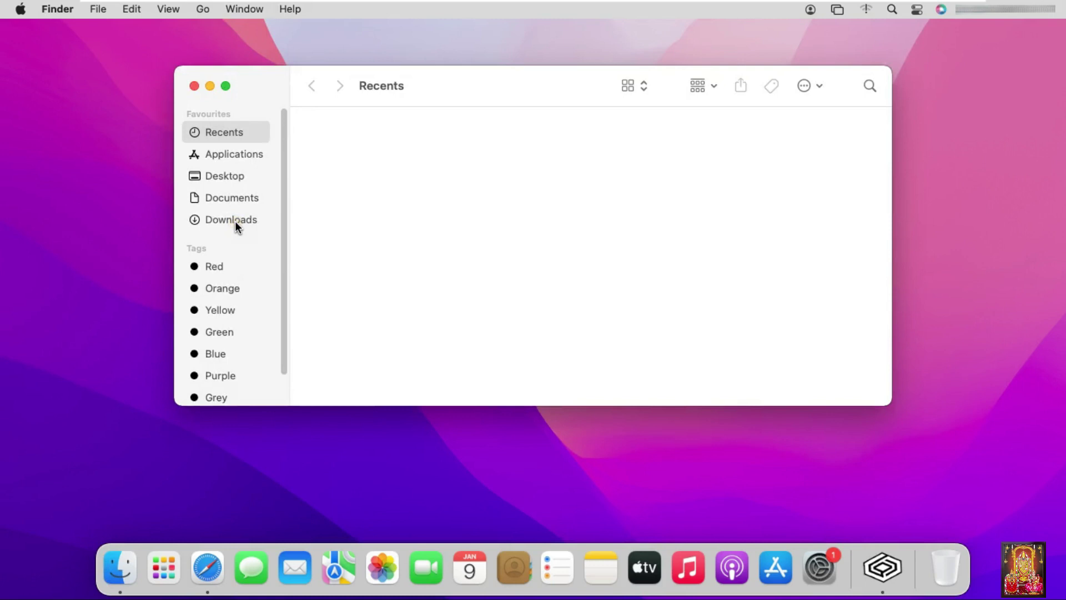
{"action": "left_click", "coordinate": [235, 221]}
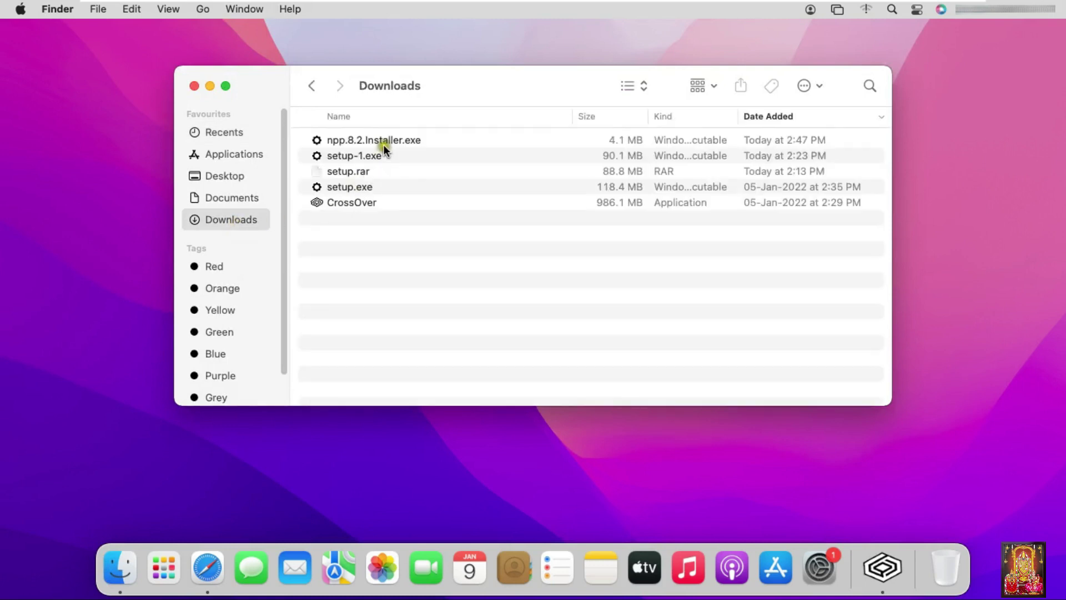
{"action": "left_click", "coordinate": [383, 142]}
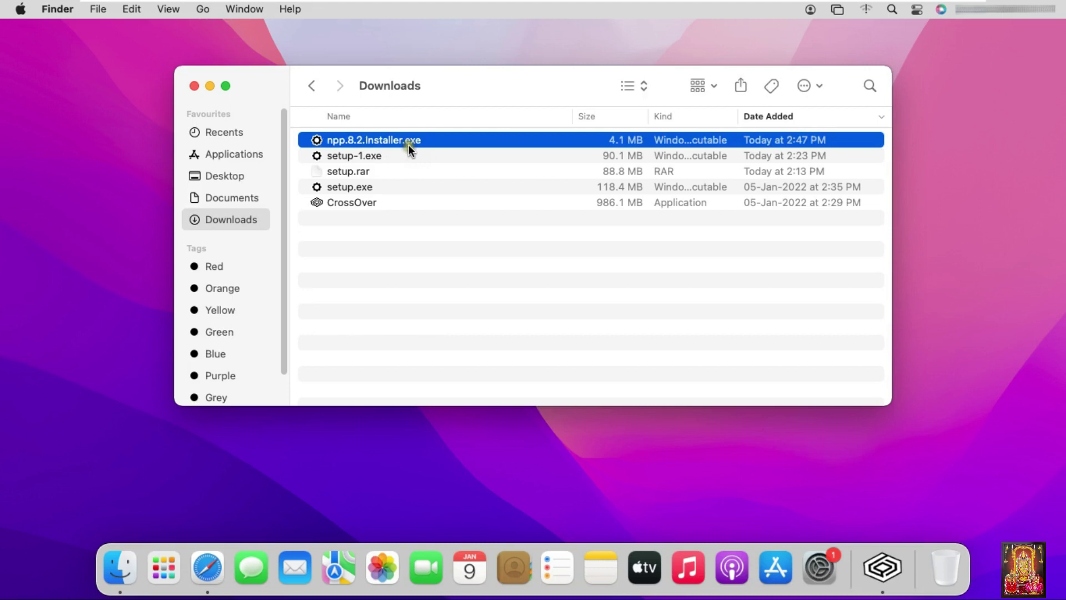
{"action": "left_click", "coordinate": [239, 114]}
{"action": "left_click", "coordinate": [193, 87]}
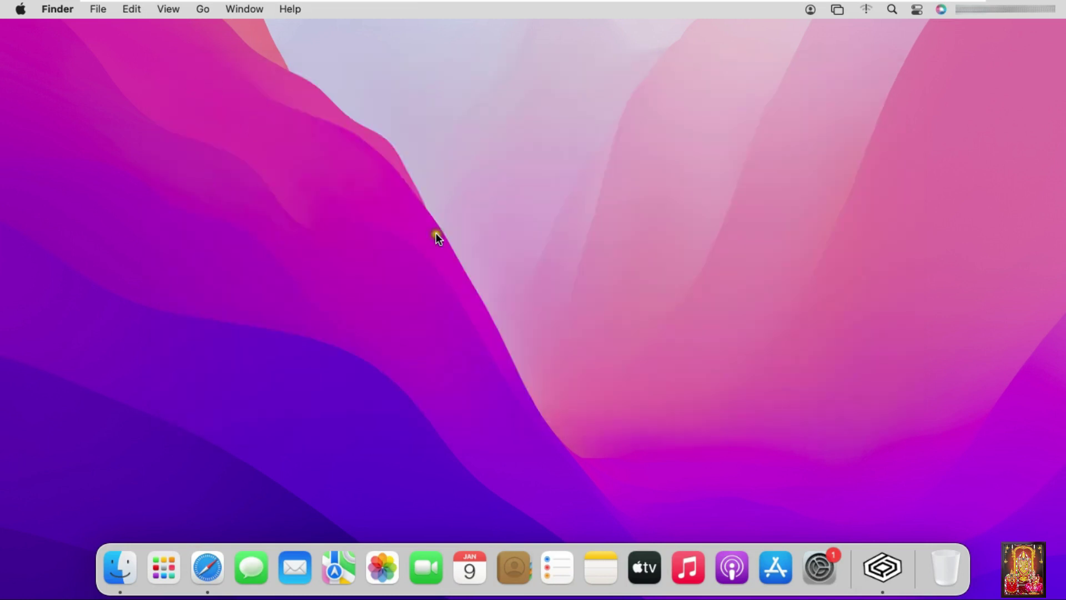
In CrossOver's Software Installer, search 'Notepad', select Notepad++, and continue to the summary.
{"action": "left_click", "coordinate": [869, 560]}
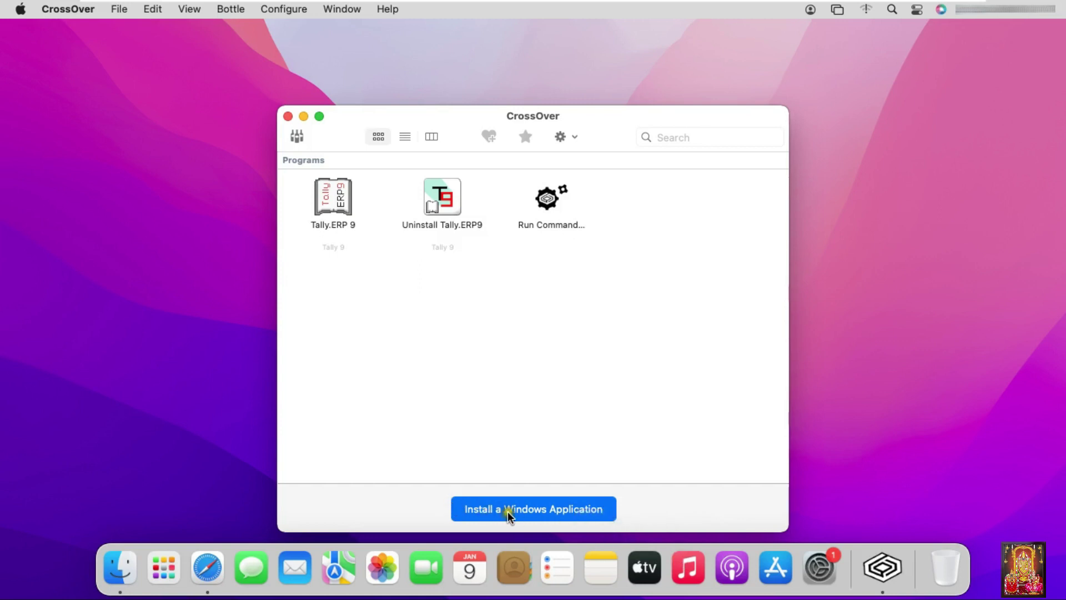
{"action": "left_click", "coordinate": [587, 509]}
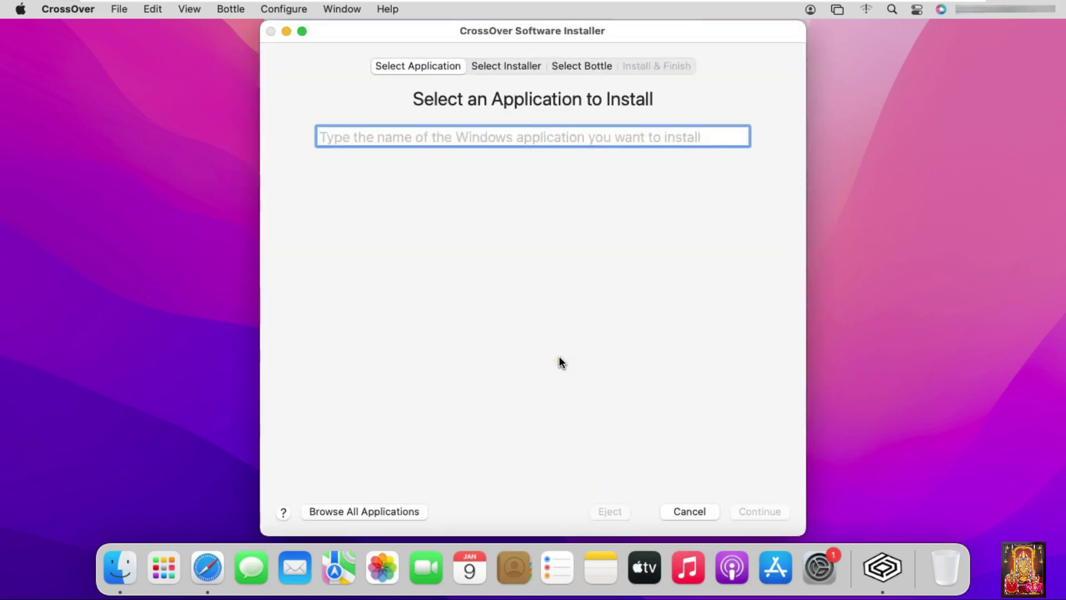
{"action": "type", "text": "Note"}
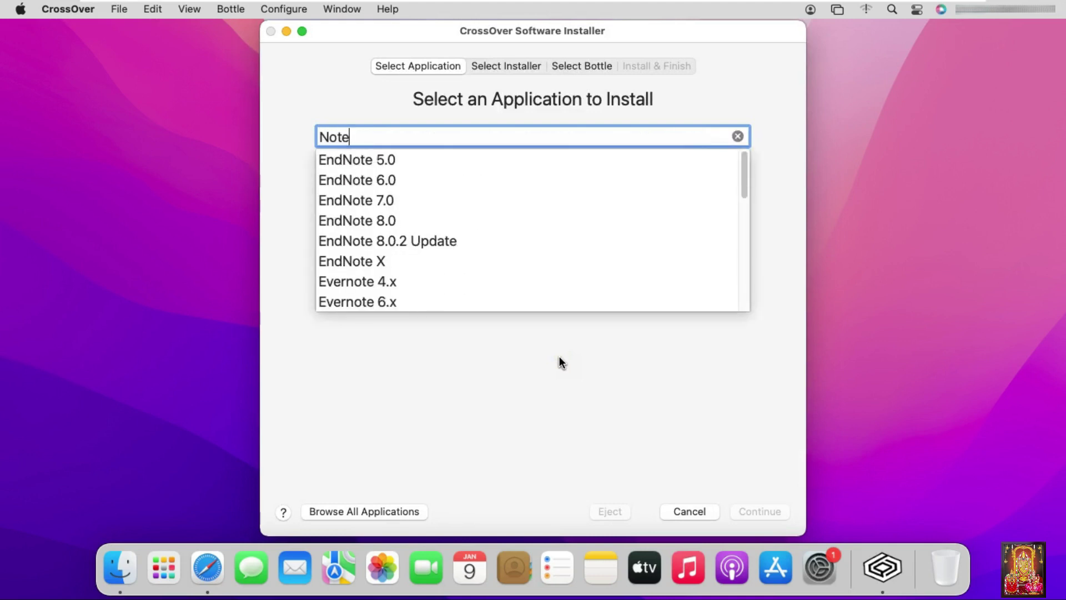
{"action": "type", "text": "pad"}
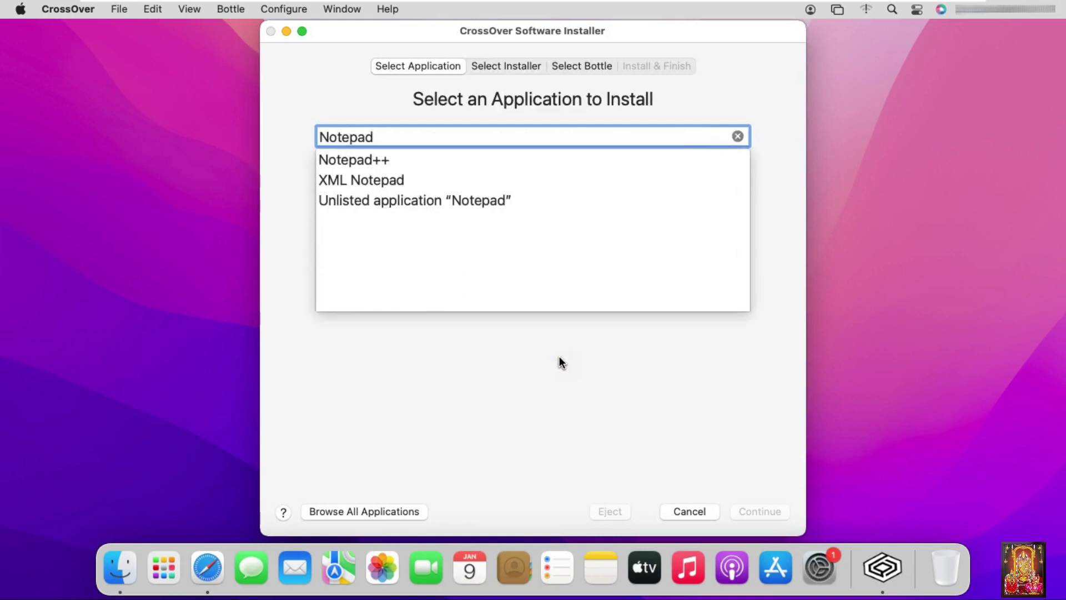
{"action": "left_click", "coordinate": [559, 359]}
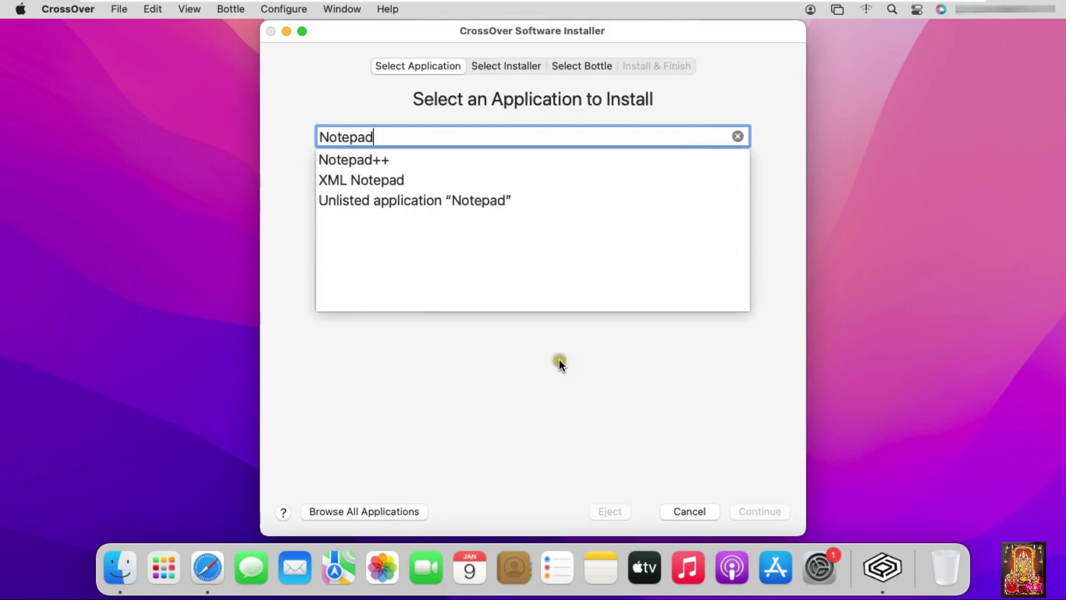
{"action": "left_click", "coordinate": [337, 158]}
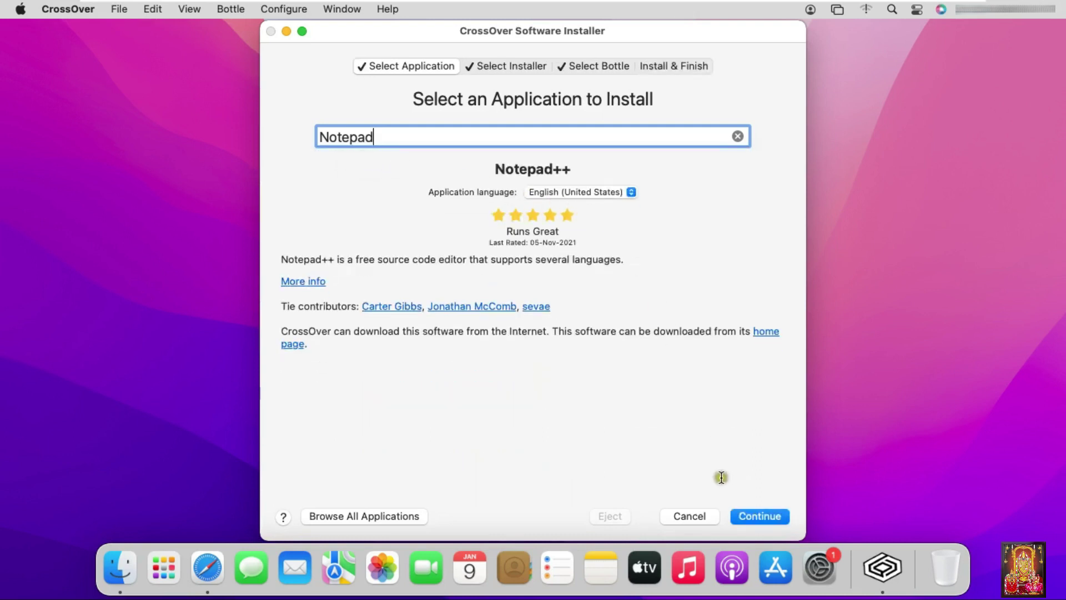
{"action": "left_click", "coordinate": [745, 515]}
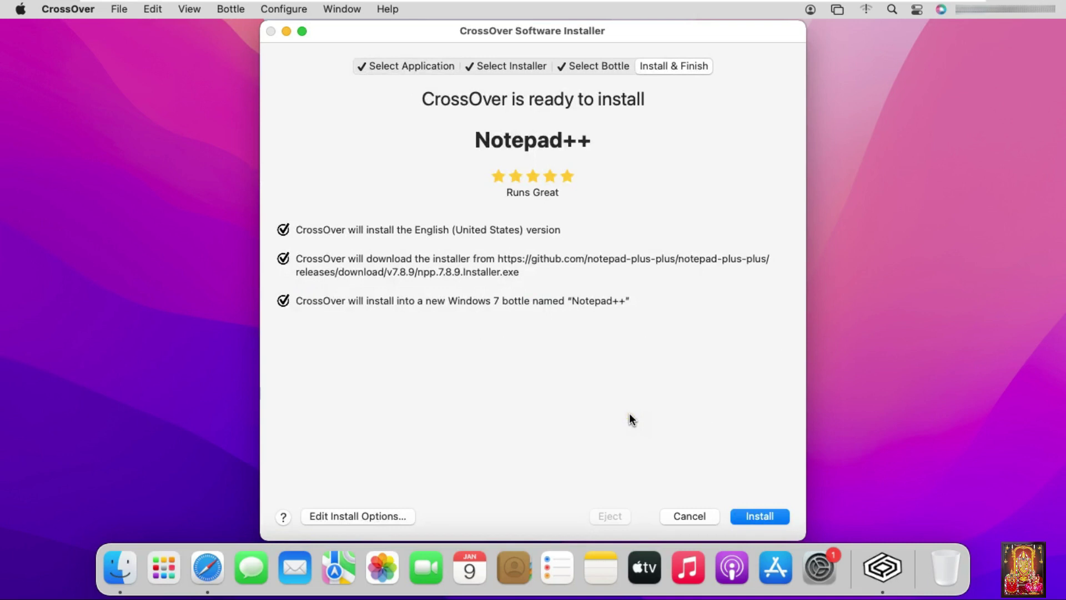
Run the Notepad++ setup in English, accepting the license, default folder and components.
{"action": "left_click", "coordinate": [759, 517]}
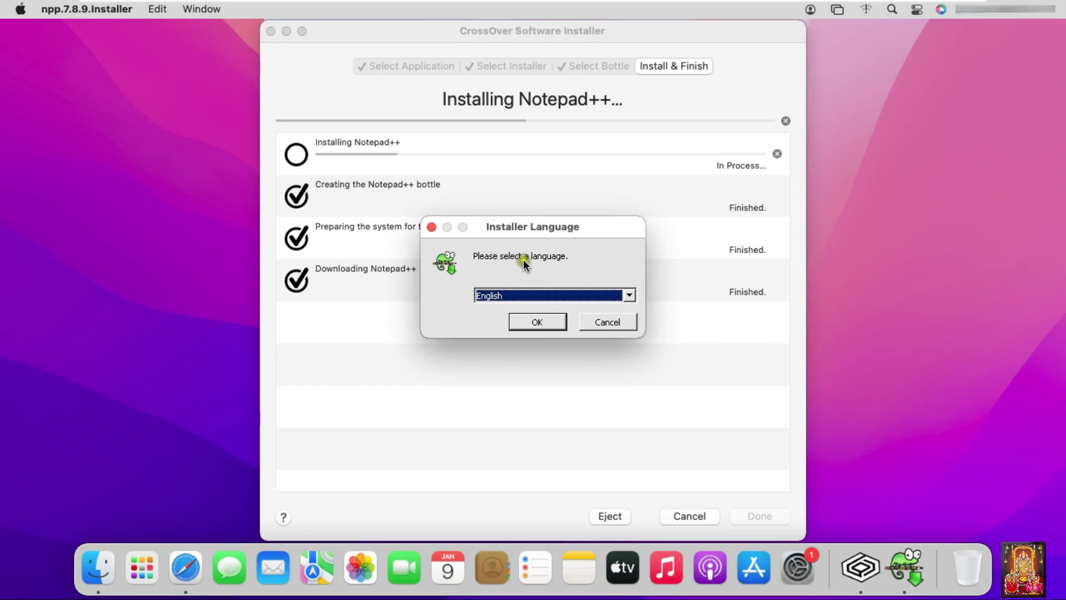
{"action": "left_click", "coordinate": [538, 322]}
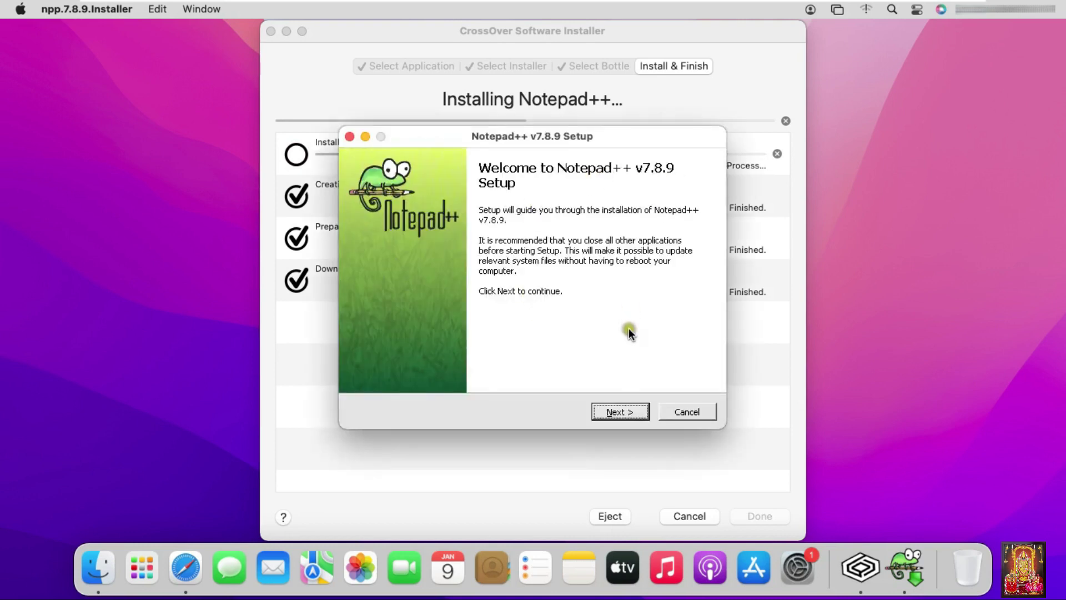
{"action": "left_click", "coordinate": [611, 412]}
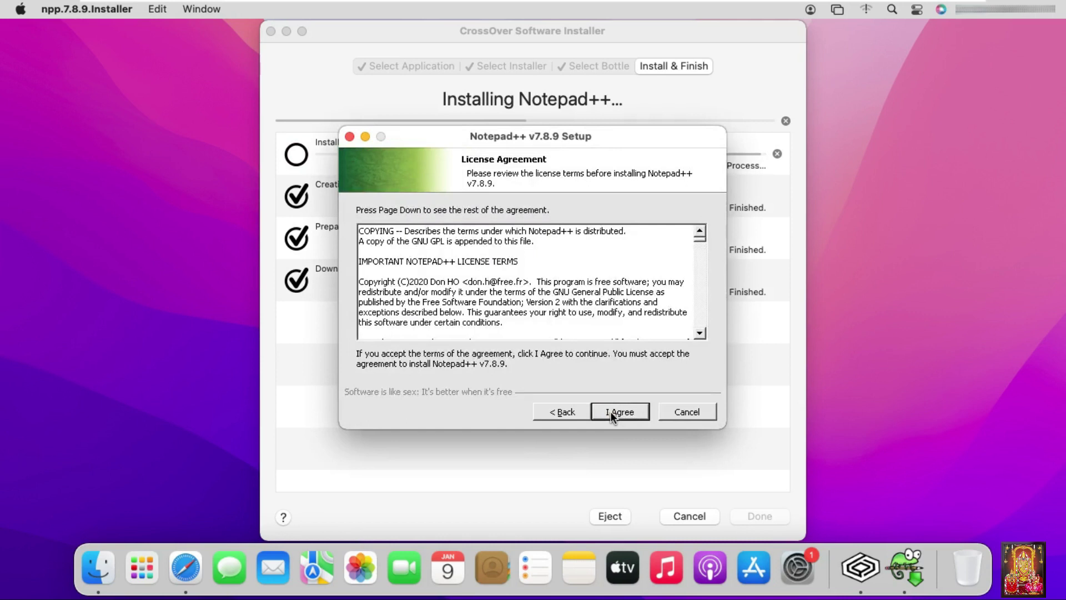
{"action": "left_click", "coordinate": [615, 412]}
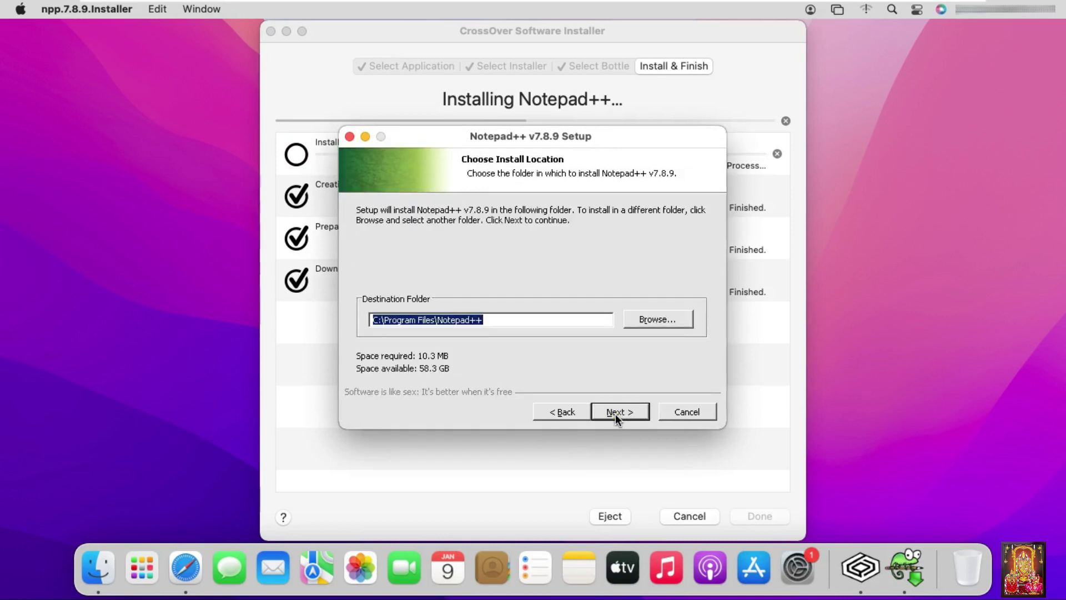
{"action": "left_click", "coordinate": [616, 414]}
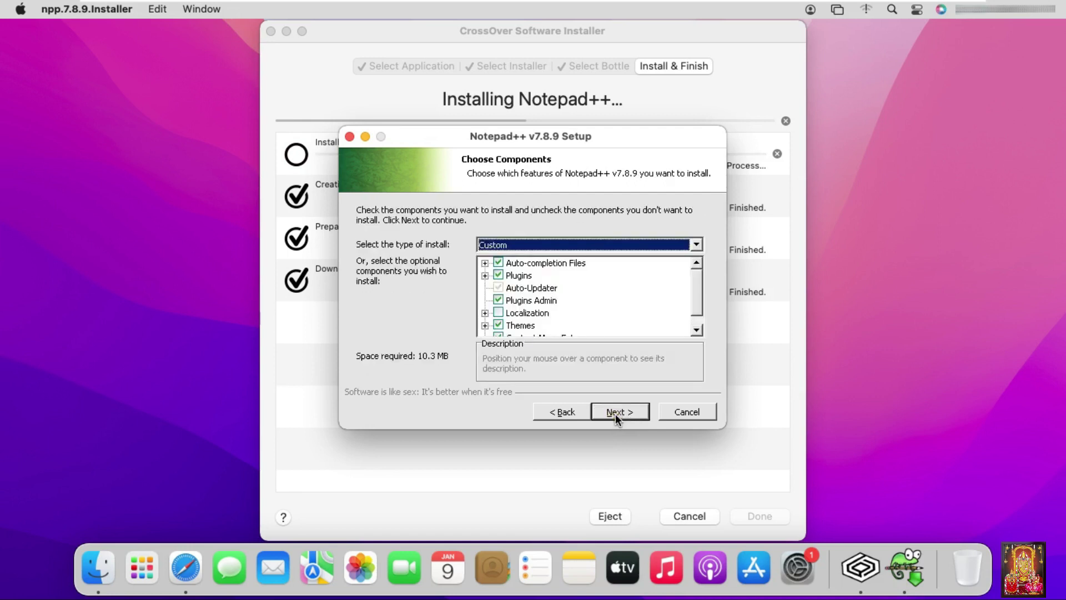
{"action": "left_click", "coordinate": [615, 414]}
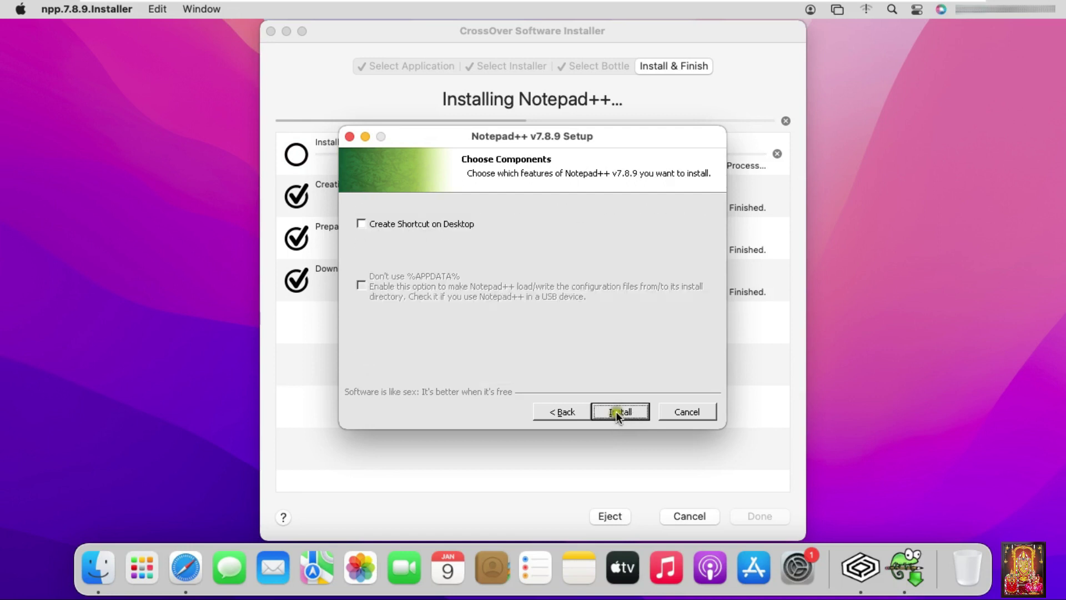
{"action": "left_click", "coordinate": [618, 412]}
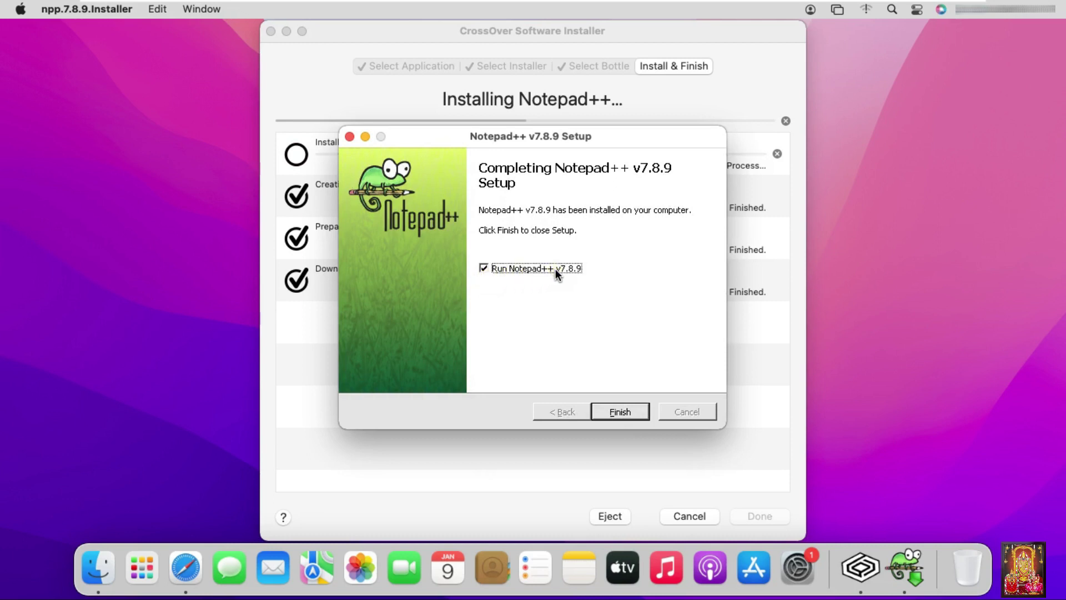
Finish setup without launching Notepad++, complete CrossOver's installer, and close CrossOver.
{"action": "left_click", "coordinate": [482, 268]}
{"action": "left_click", "coordinate": [619, 411]}
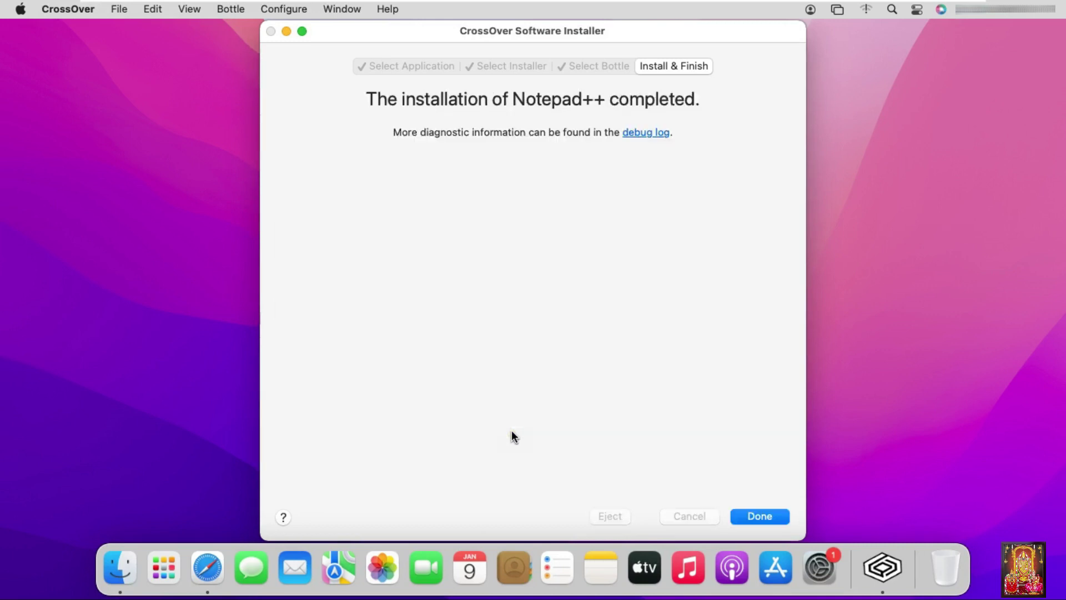
{"action": "left_click", "coordinate": [762, 516]}
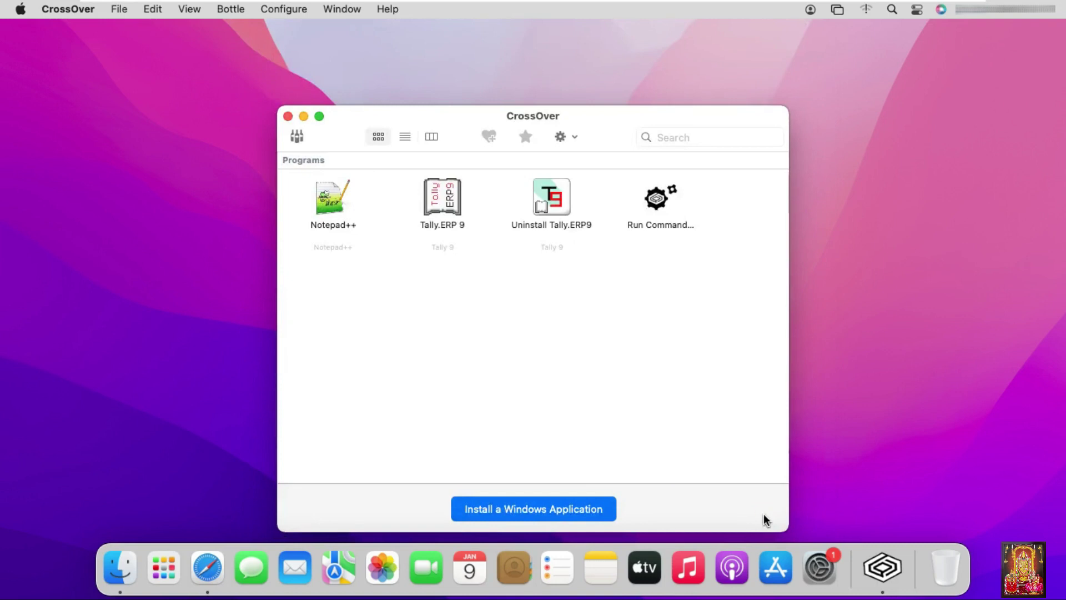
{"action": "left_click", "coordinate": [288, 117]}
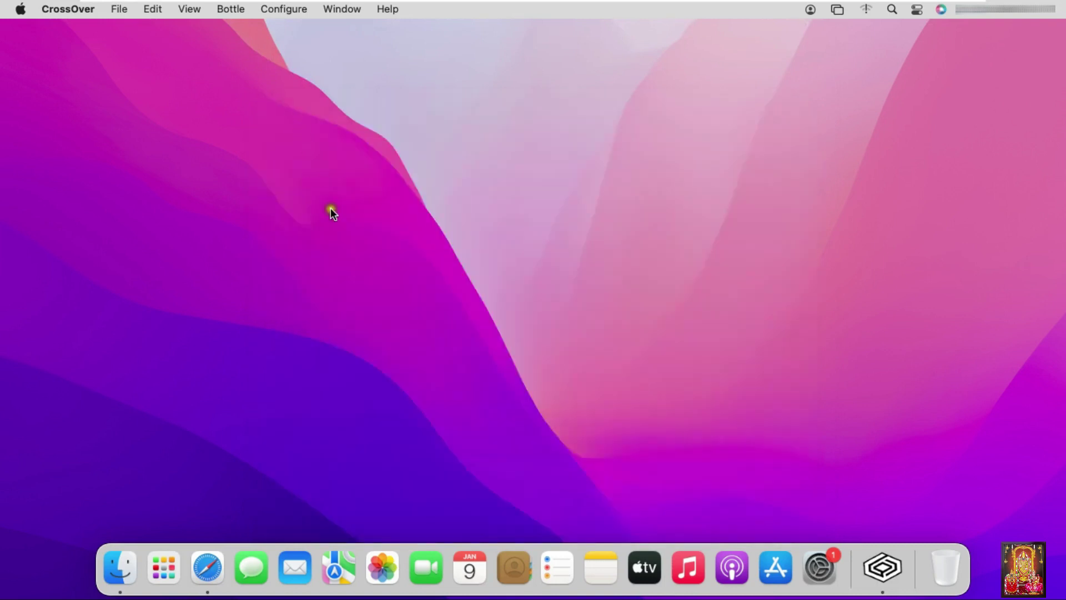
Open Launchpad and browse pages 2 and 1 to find the Notepad++ icon.
{"action": "left_click", "coordinate": [168, 546]}
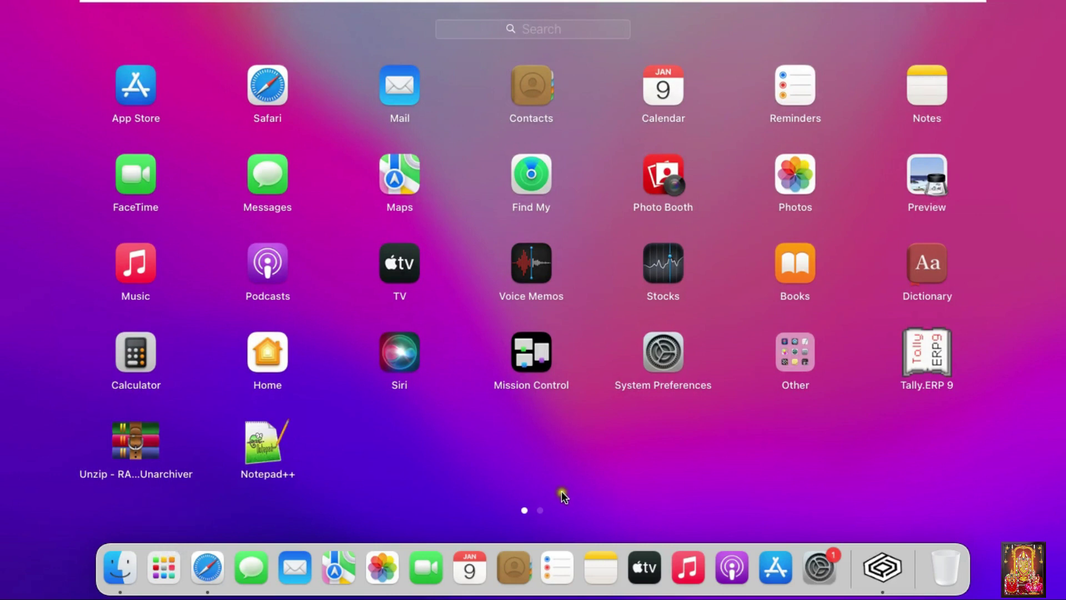
{"action": "left_click", "coordinate": [539, 512]}
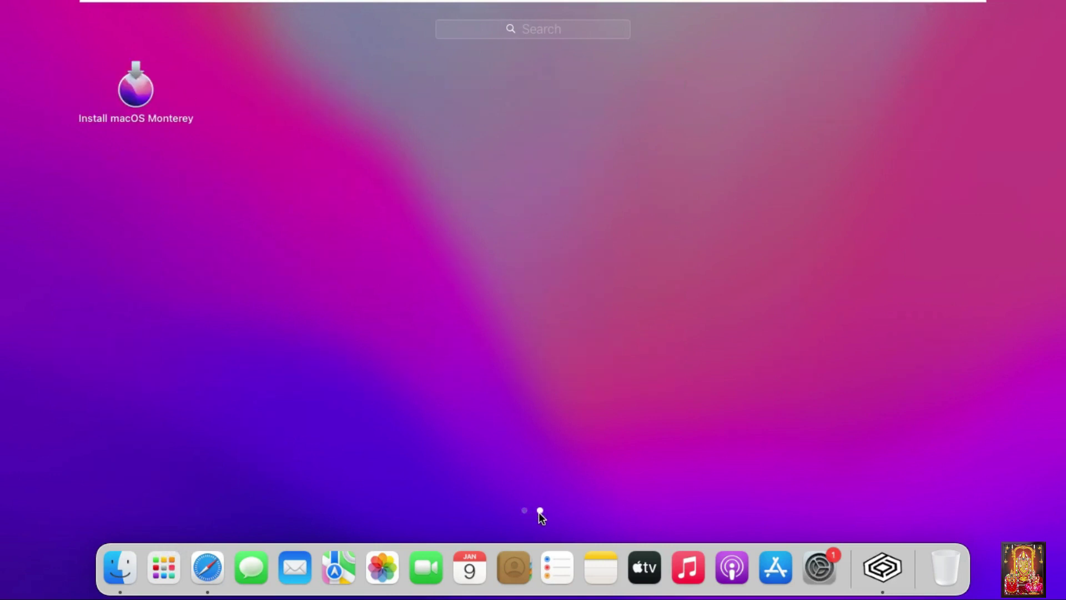
{"action": "left_click", "coordinate": [523, 512]}
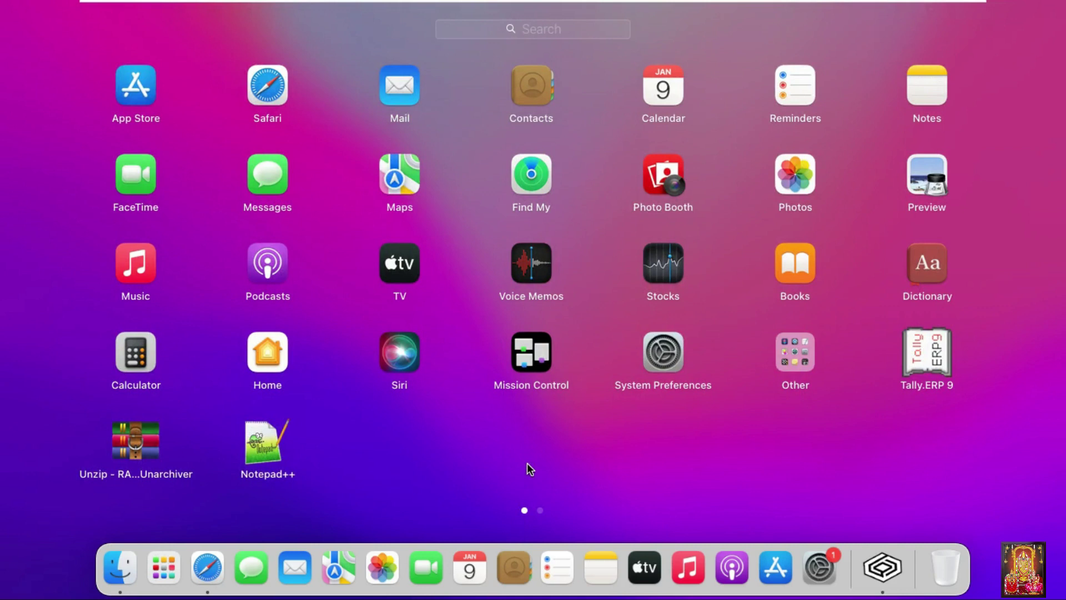
Launch Notepad++, decline the update, move the window right, and type 'Hello' with a new line.
{"action": "left_click", "coordinate": [256, 445]}
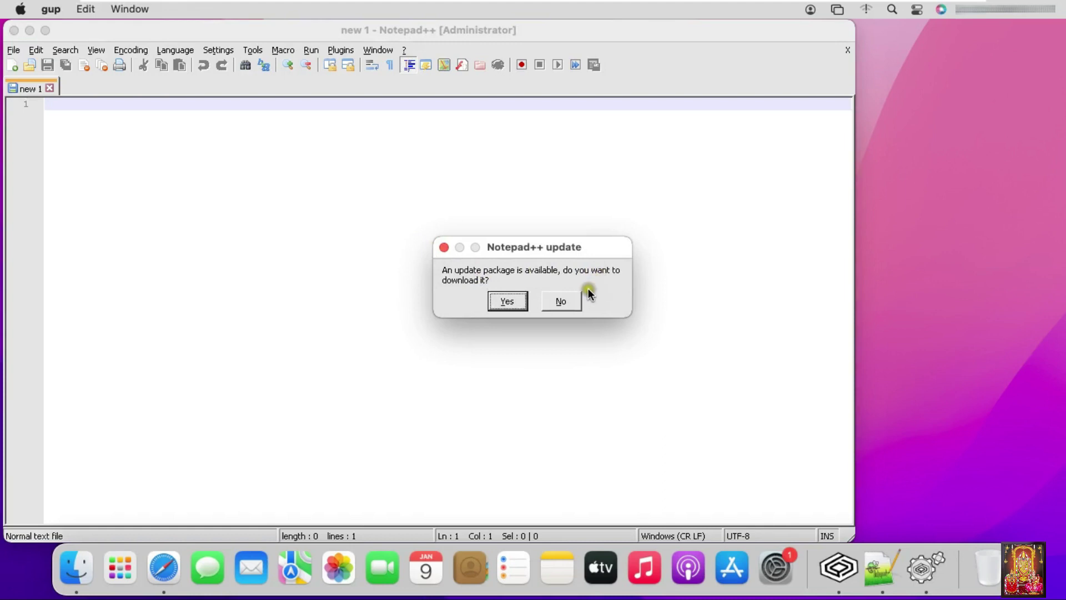
{"action": "left_click", "coordinate": [565, 301]}
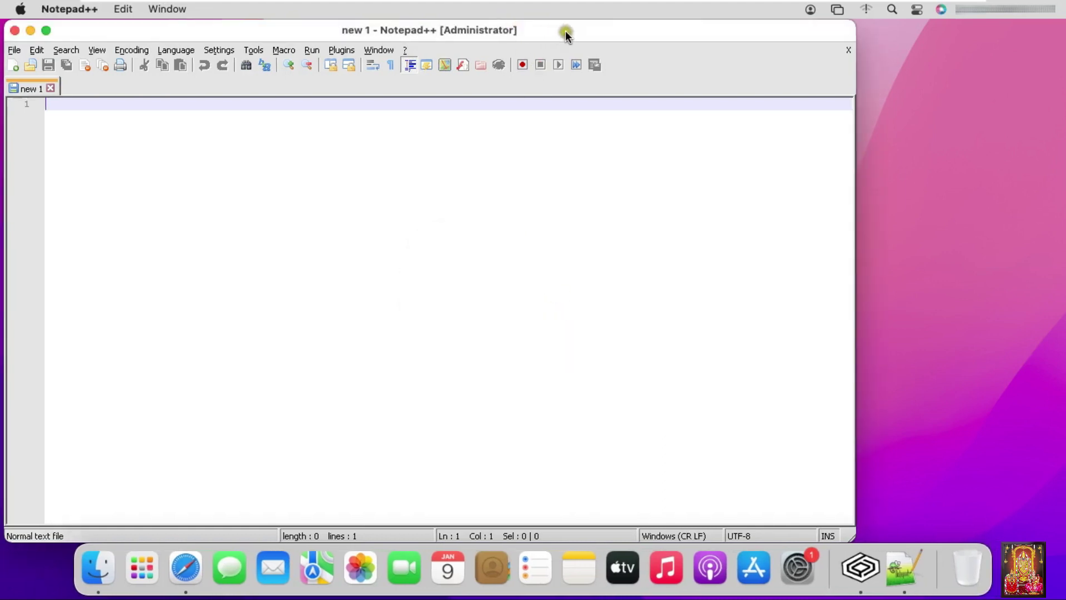
{"action": "left_click_drag", "start_coordinate": [565, 31], "coordinate": [641, 35]}
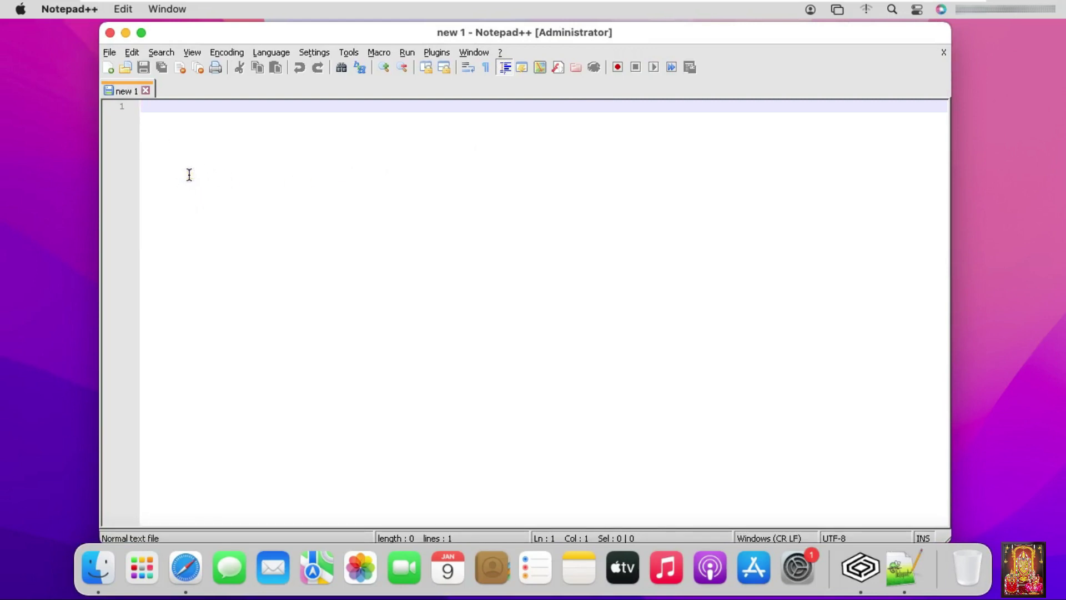
{"action": "type", "text": "Hello"}
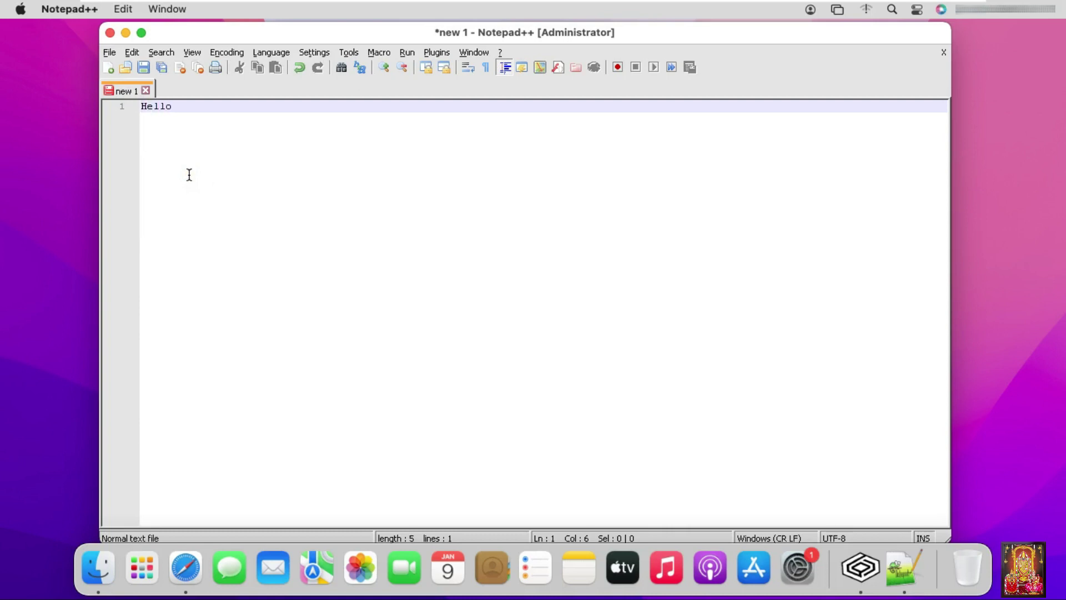
{"action": "key", "text": "Return"}
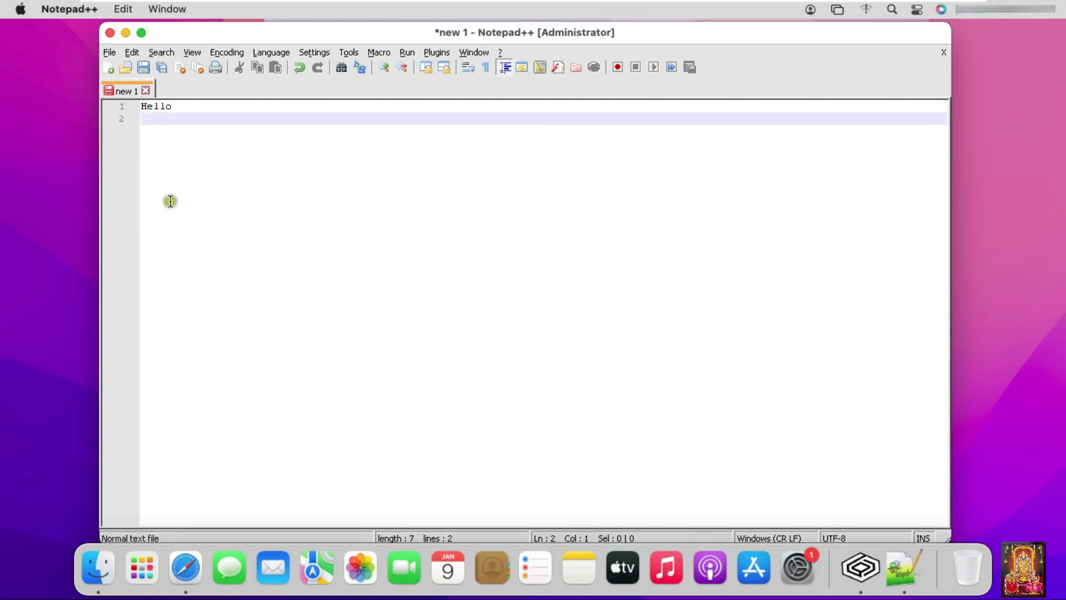
Close the Notepad++ window with its red close button.
{"action": "left_click", "coordinate": [109, 34]}
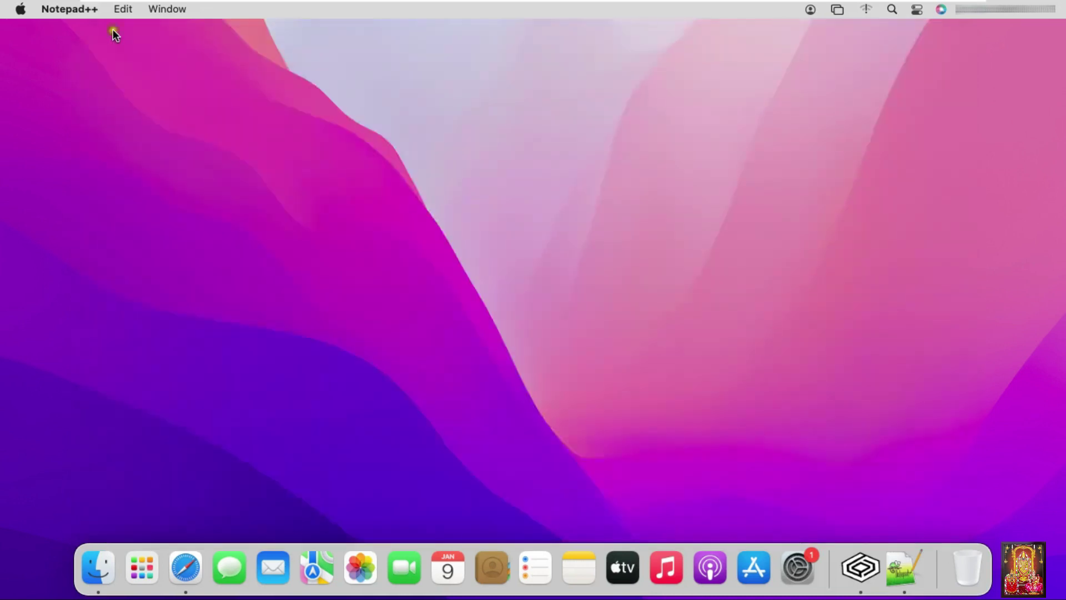